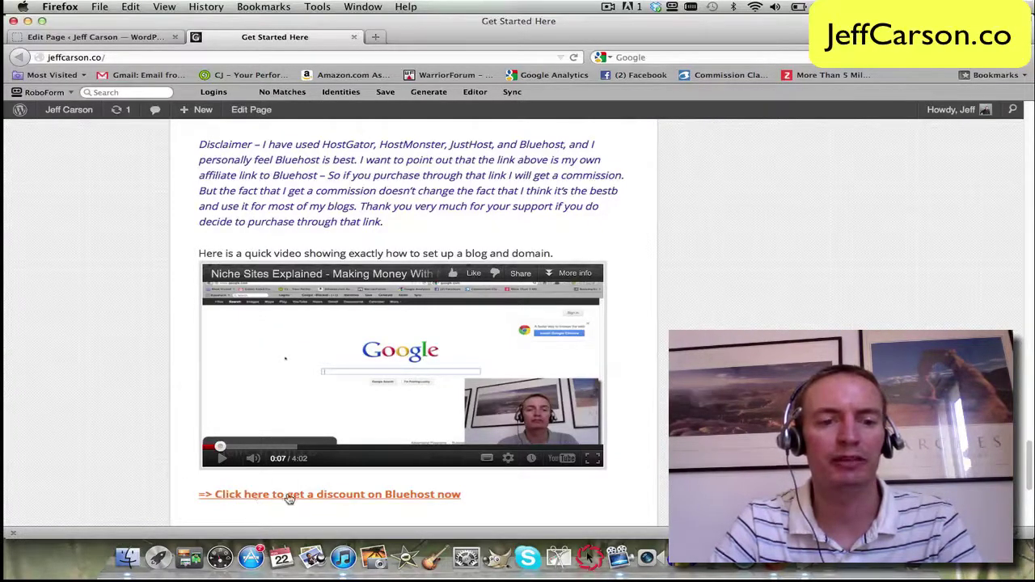
Step: Open the Bluehost discount offer from the home page
{"action": "left_click", "coordinate": [344, 496]}
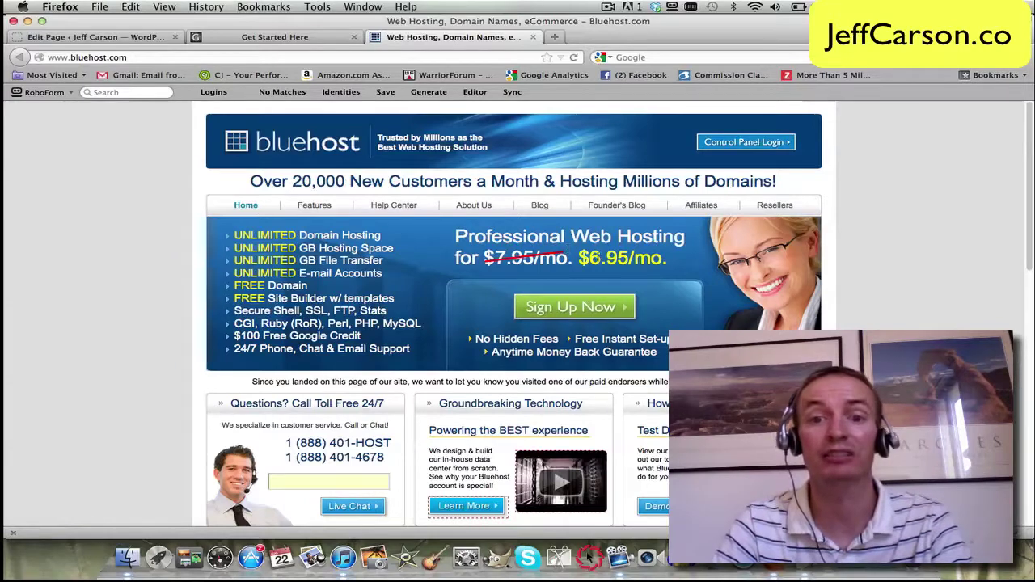
Step: Request cj-affiliates with the .net extension as the free sign-up domain
{"action": "left_click", "coordinate": [596, 311]}
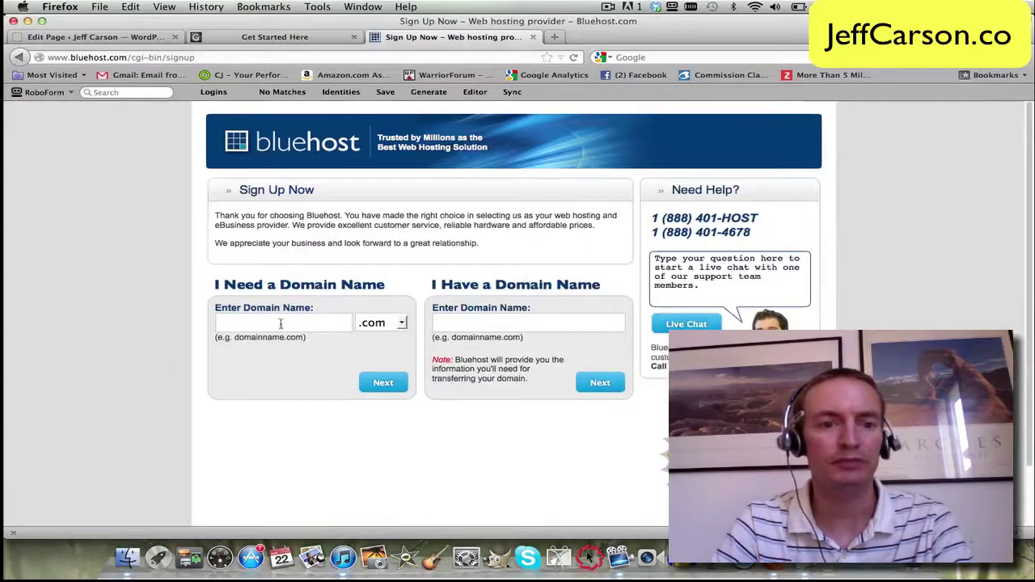
{"action": "left_click", "coordinate": [265, 324]}
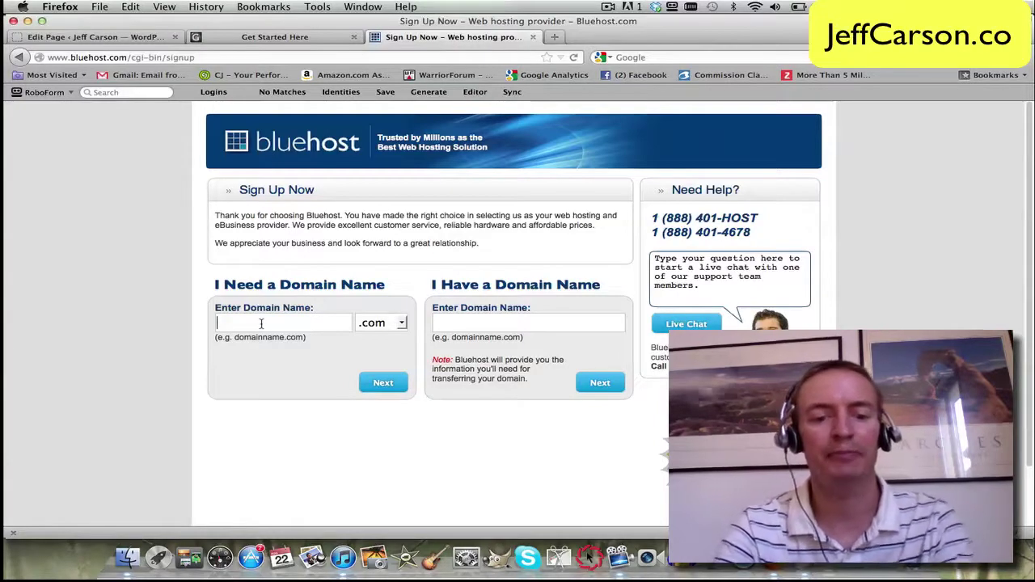
{"action": "type", "text": "cj-"}
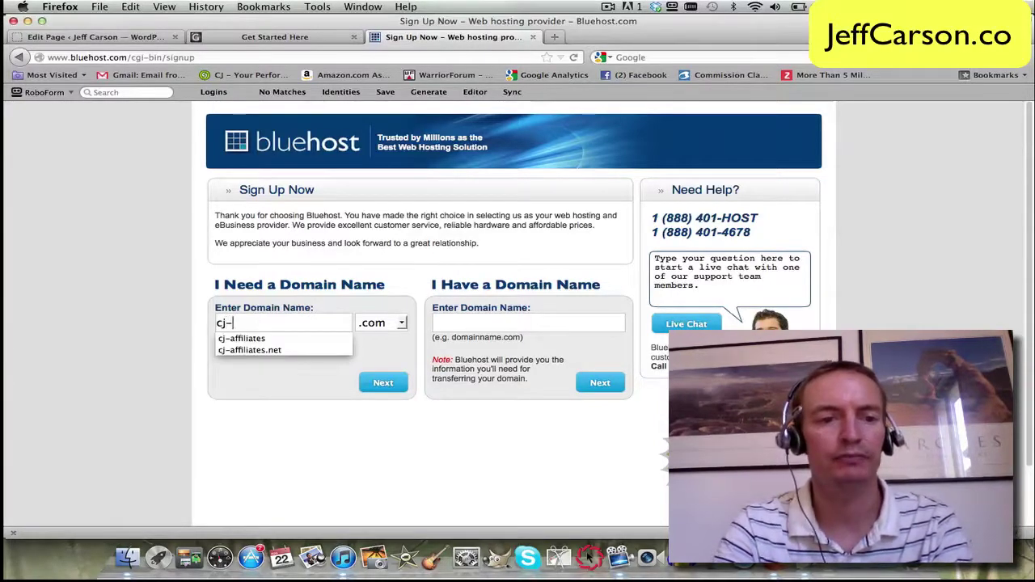
{"action": "left_click", "coordinate": [319, 349]}
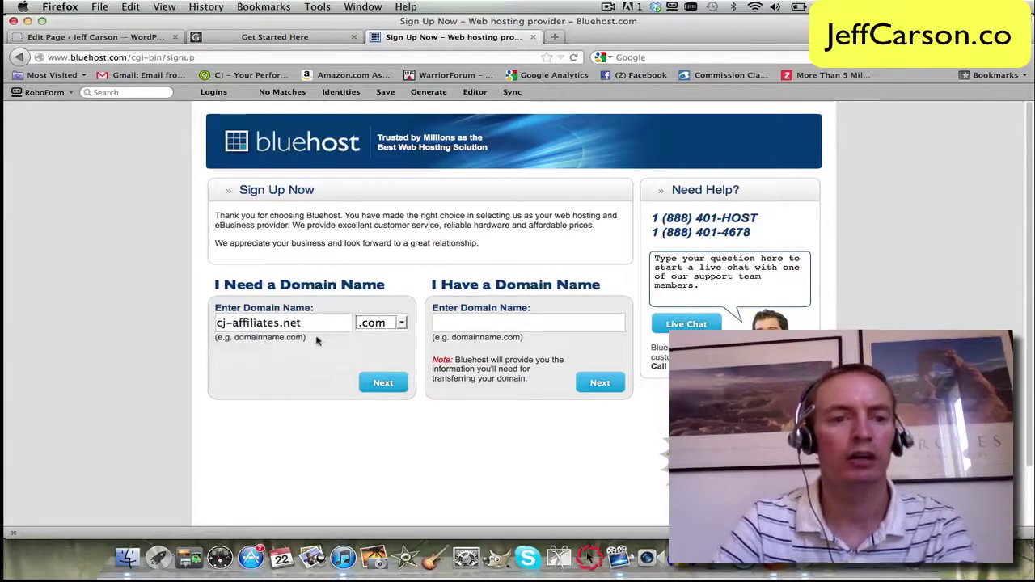
{"action": "key", "text": "BackSpace"}
{"action": "key", "text": "BackSpace"}
{"action": "key", "text": "BackSpace"}
{"action": "key", "text": "BackSpace"}
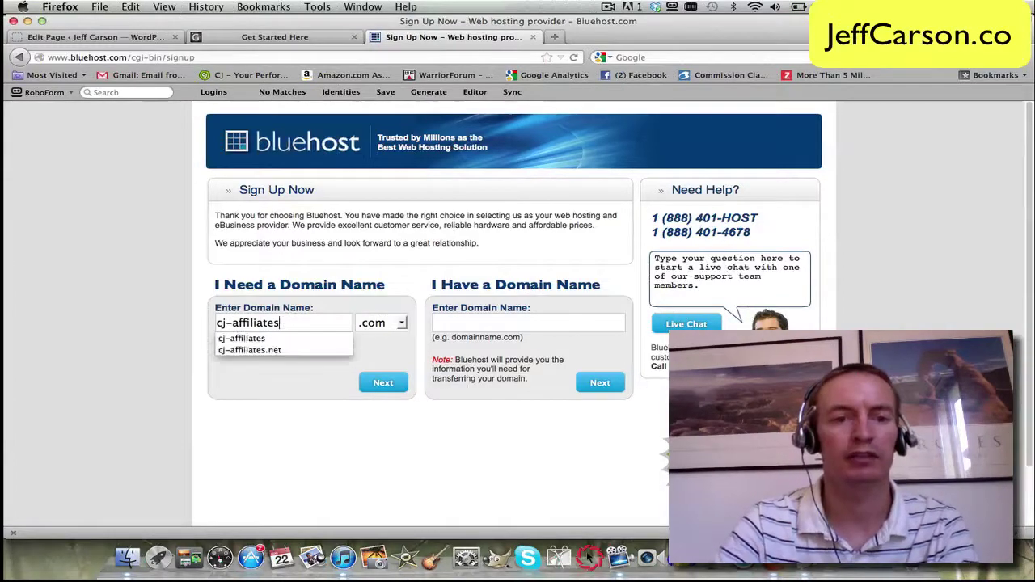
{"action": "left_click", "coordinate": [380, 323]}
{"action": "left_click", "coordinate": [378, 351]}
{"action": "left_click", "coordinate": [386, 386]}
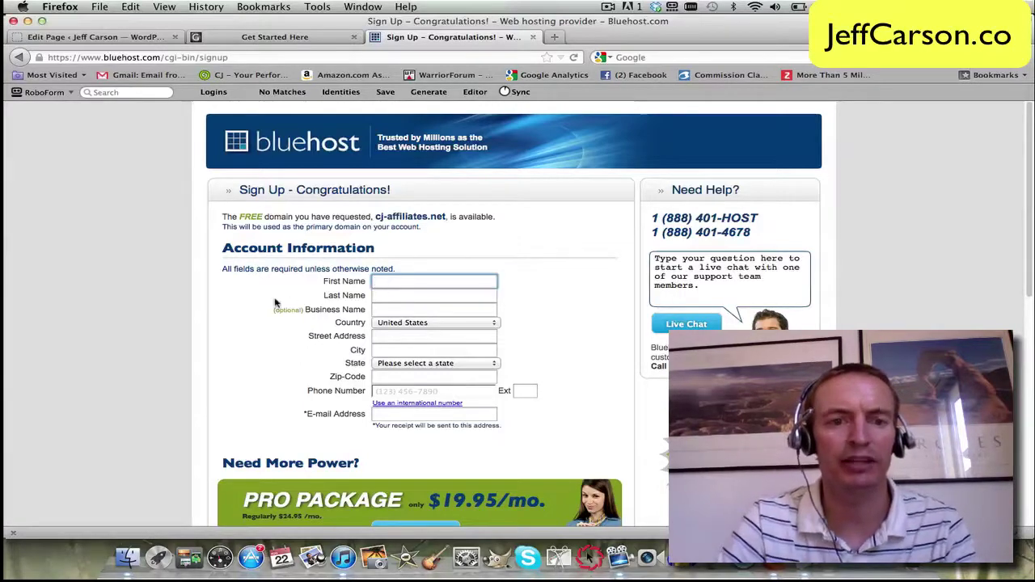
Step: Enter the account holder's first and last name, then scroll to Package Information
{"action": "type", "text": "Jeff"}
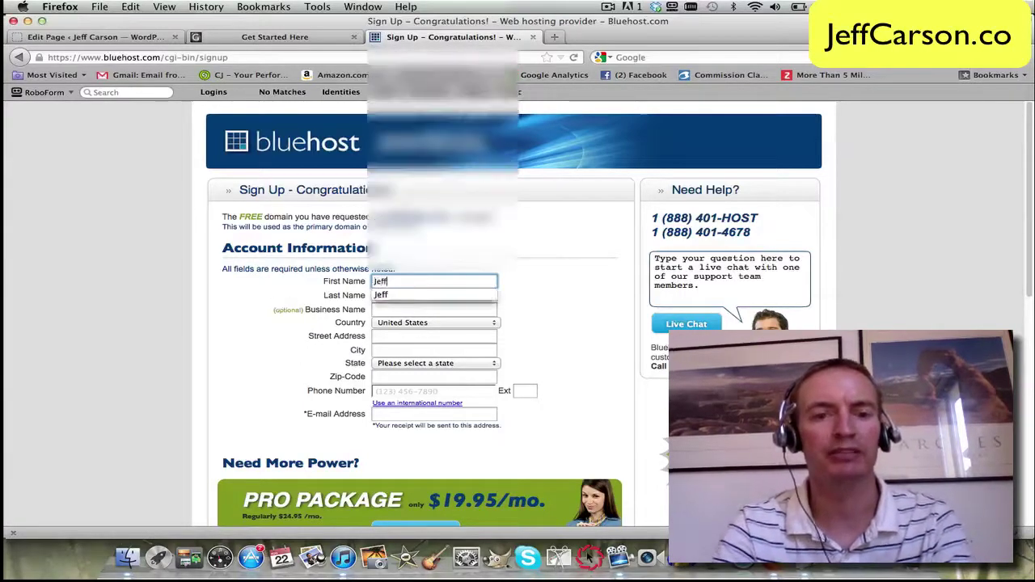
{"action": "key", "text": "Tab"}
{"action": "type", "text": "C"}
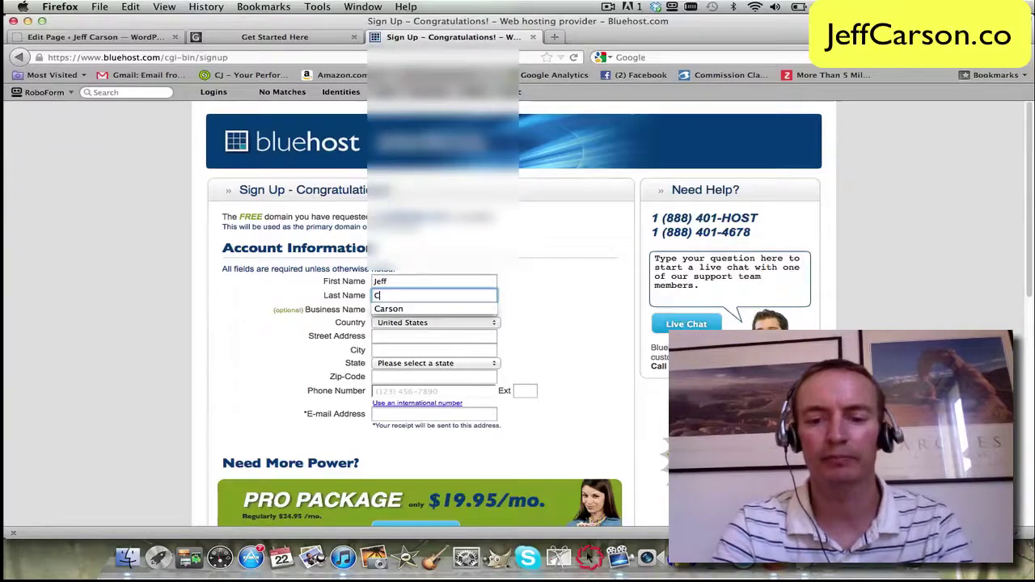
{"action": "scroll", "coordinate": [361, 287], "scroll_direction": "down", "scroll_amount": 5}
{"action": "scroll", "coordinate": [360, 286], "scroll_direction": "down", "scroll_amount": 5}
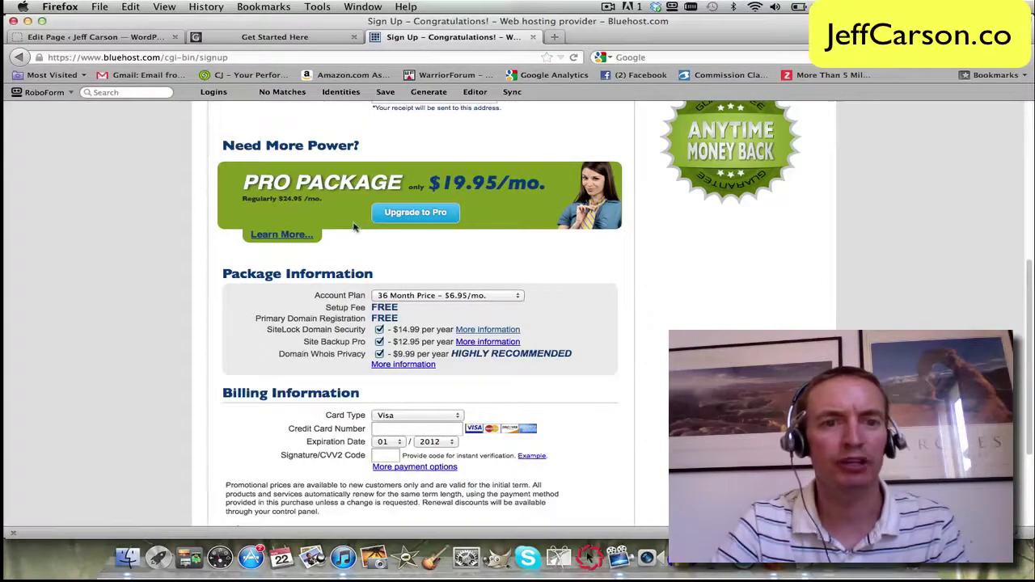
Step: Untick the SiteLock, Site Backup Pro and Domain Whois Privacy add-ons
{"action": "scroll", "coordinate": [570, 267], "scroll_direction": "down", "scroll_amount": 1}
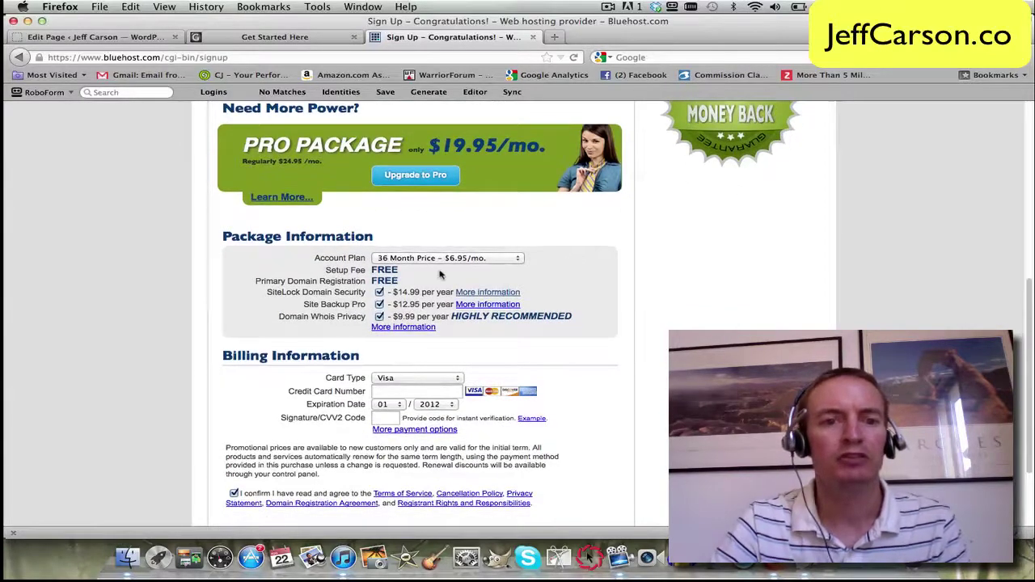
{"action": "left_click", "coordinate": [379, 293]}
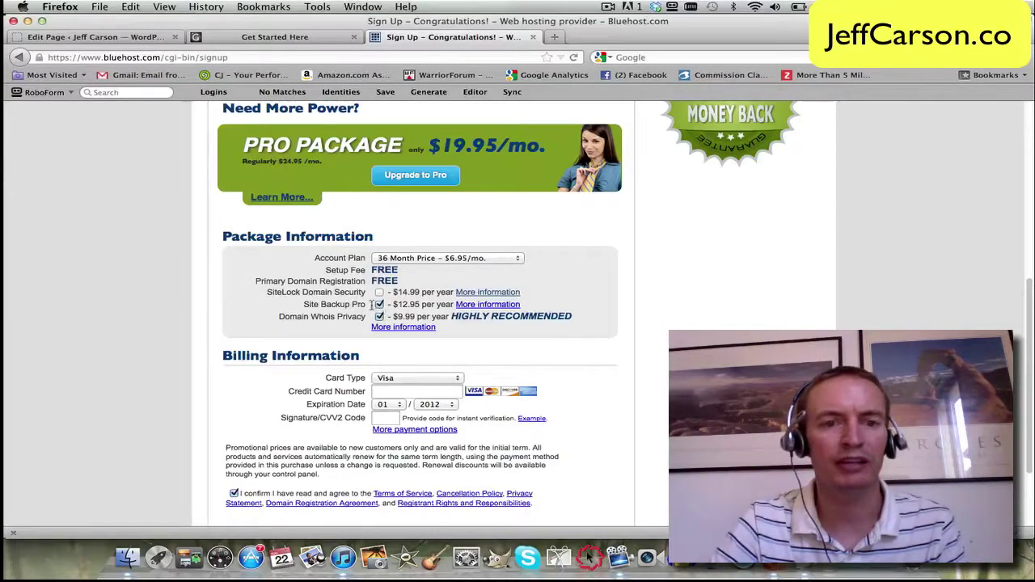
{"action": "left_click", "coordinate": [379, 305]}
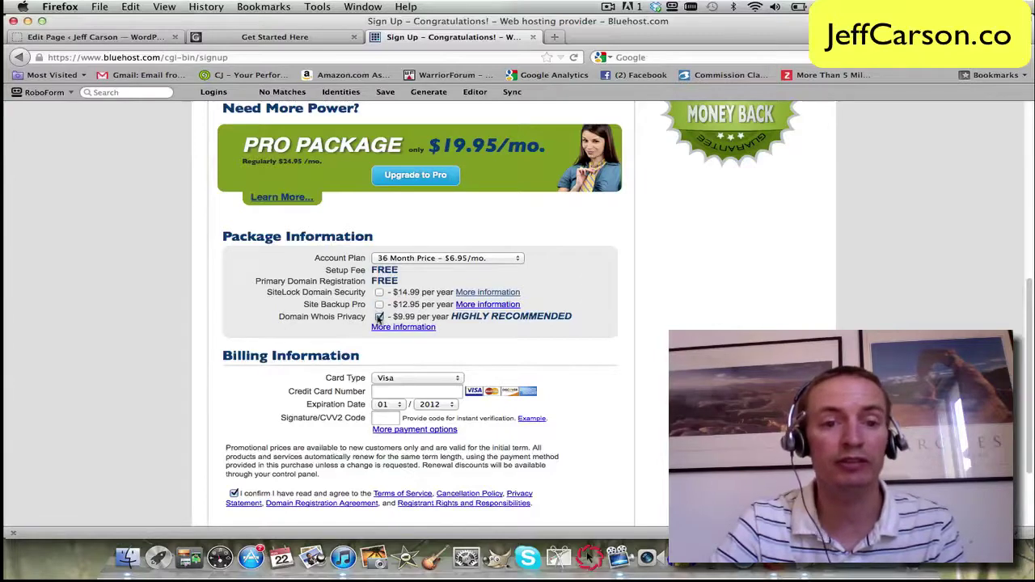
{"action": "left_click", "coordinate": [380, 317]}
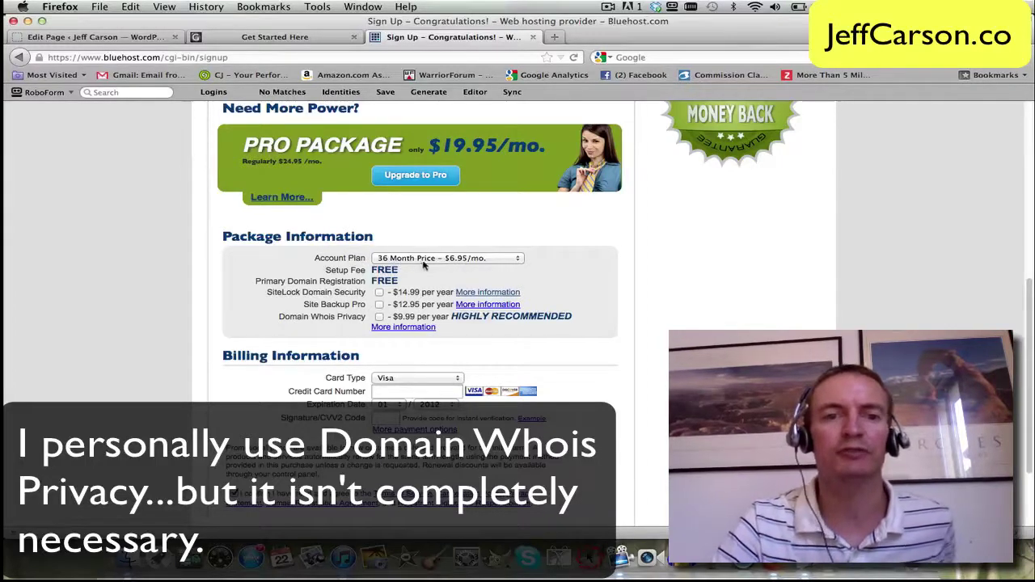
Step: Switch the account plan to 12 Month Price ($7.95/mo.) and return to the Bluehost home page
{"action": "left_click", "coordinate": [517, 261]}
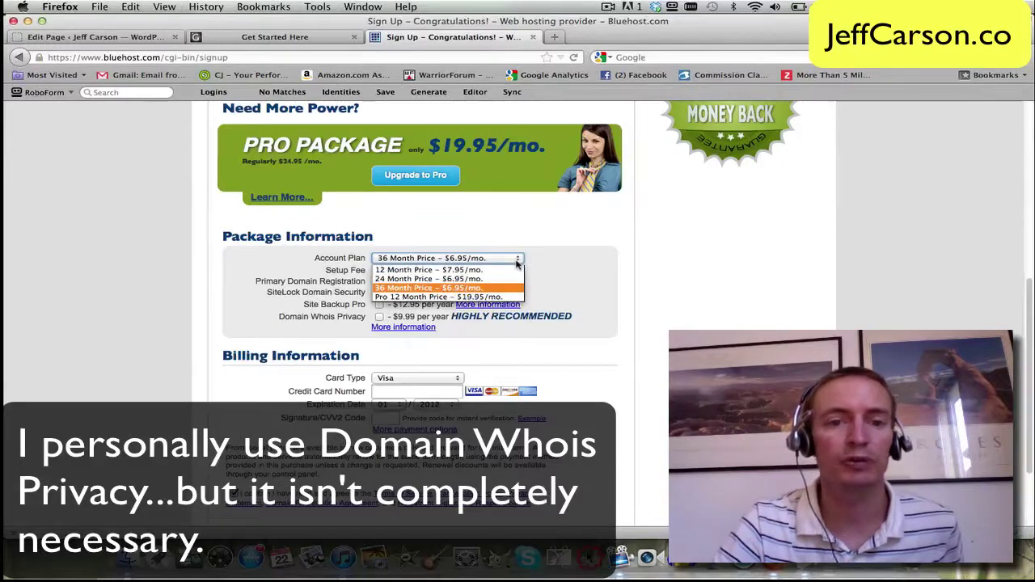
{"action": "left_click", "coordinate": [478, 270]}
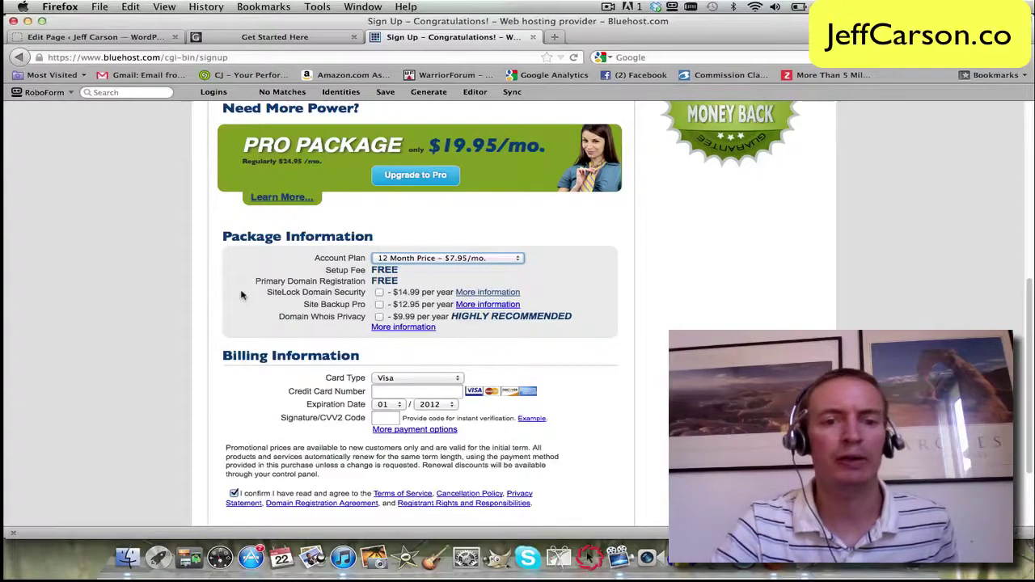
{"action": "scroll", "coordinate": [241, 294], "scroll_direction": "down", "scroll_amount": 2}
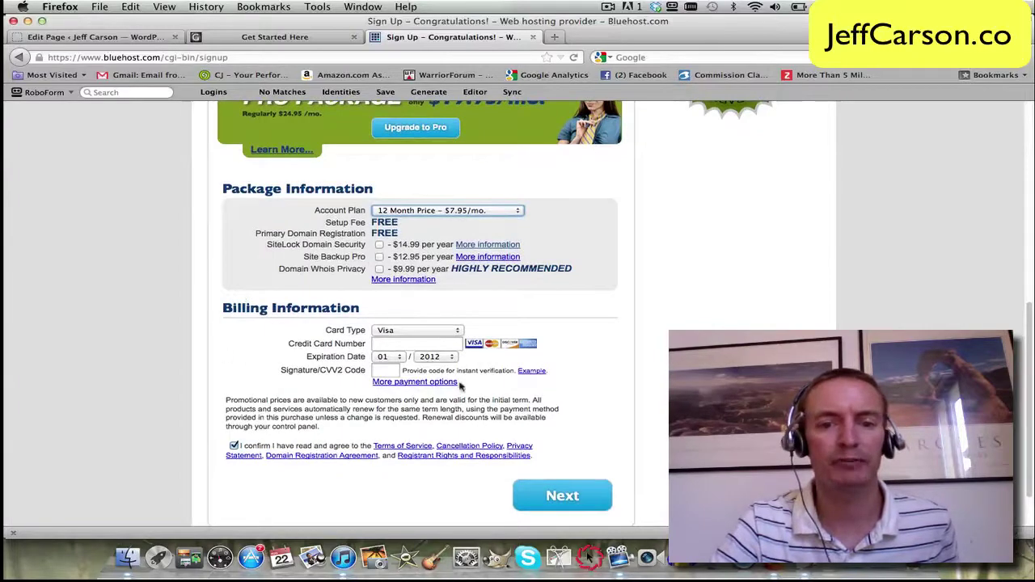
{"action": "scroll", "coordinate": [465, 425], "scroll_direction": "down", "scroll_amount": 2}
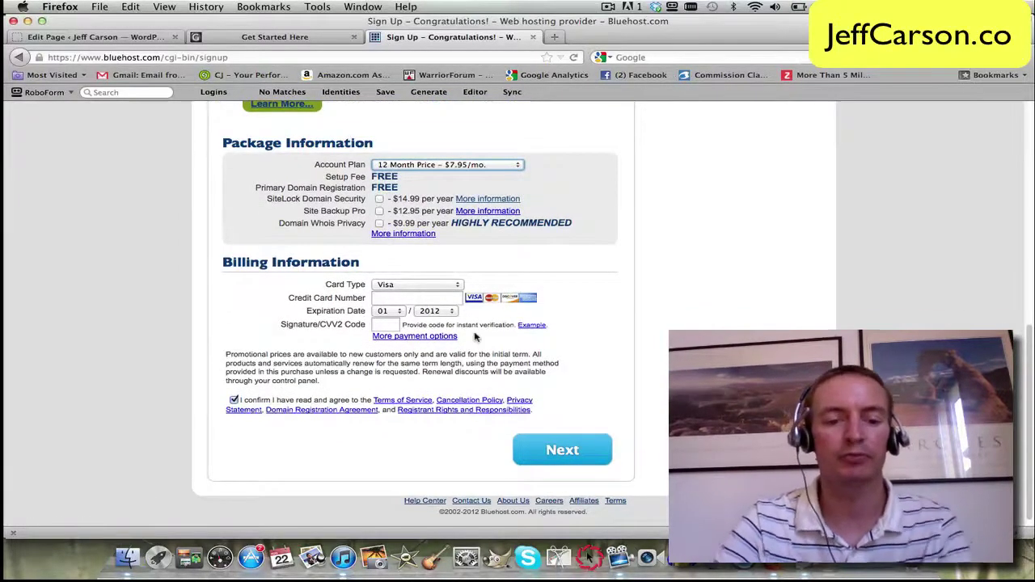
{"action": "key", "text": "super+Left"}
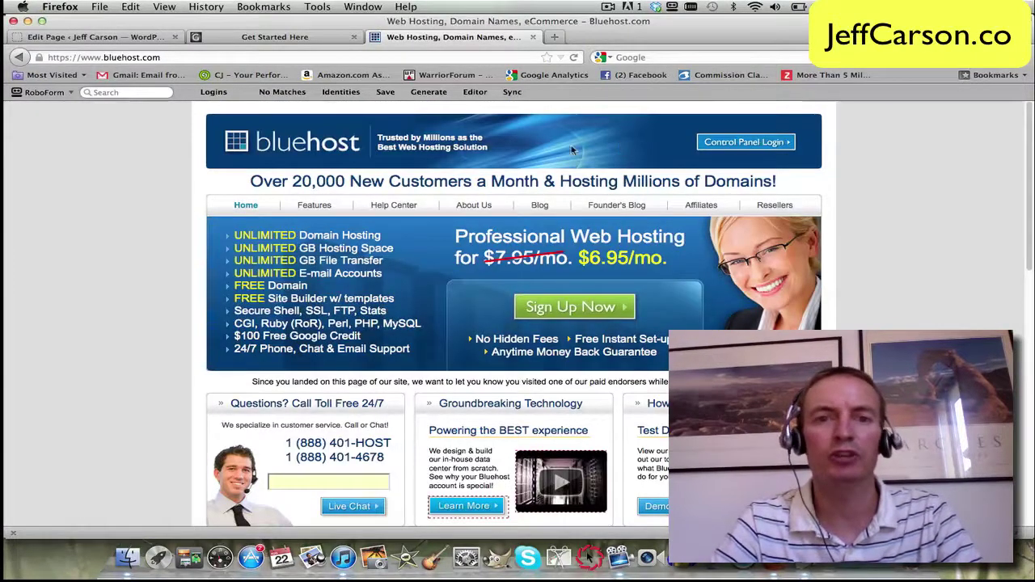
Step: Log in to the cjaffiliates.net cPanel and scroll to SimpleScripts Installations
{"action": "left_click", "coordinate": [745, 144]}
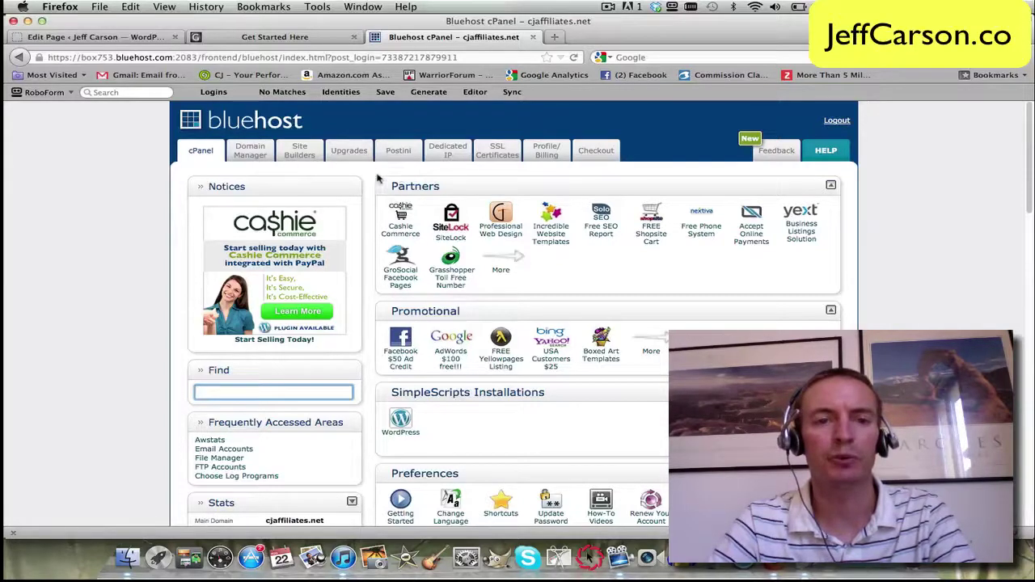
{"action": "scroll", "coordinate": [377, 231], "scroll_direction": "down", "scroll_amount": 2}
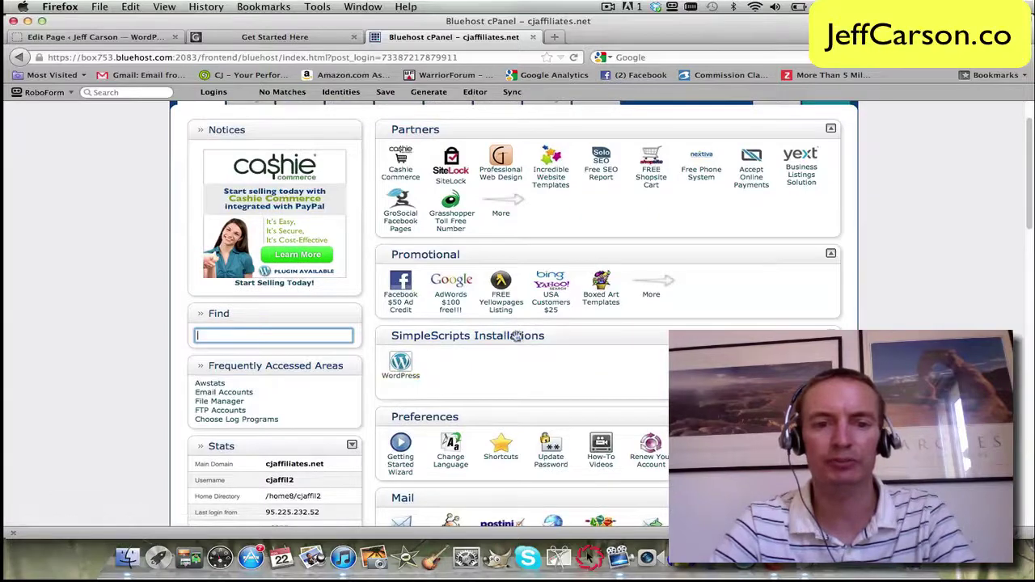
Step: Open the SimpleScripts WordPress installer and choose a brand new installation
{"action": "left_click", "coordinate": [409, 380]}
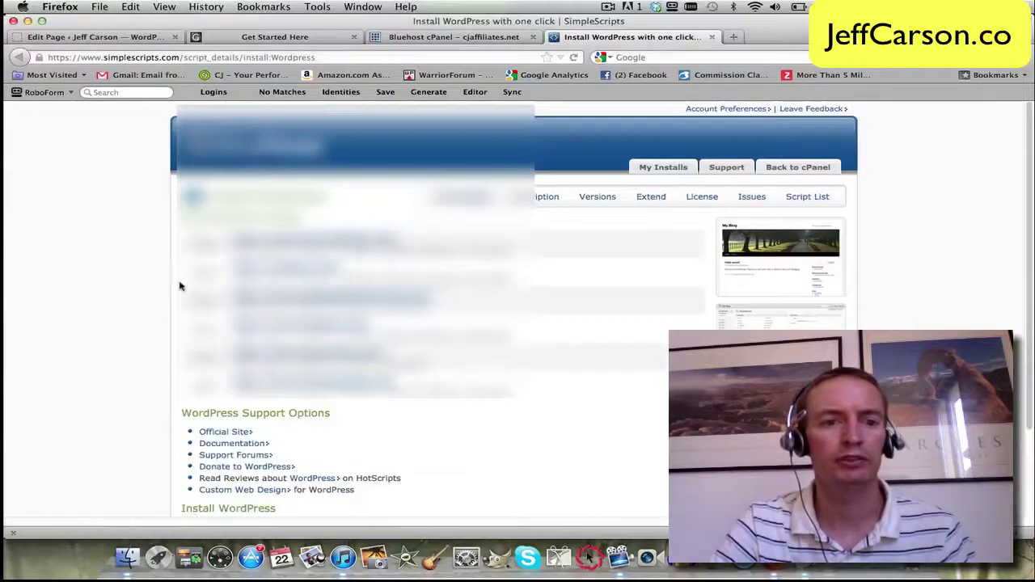
{"action": "scroll", "coordinate": [181, 285], "scroll_direction": "down", "scroll_amount": 3}
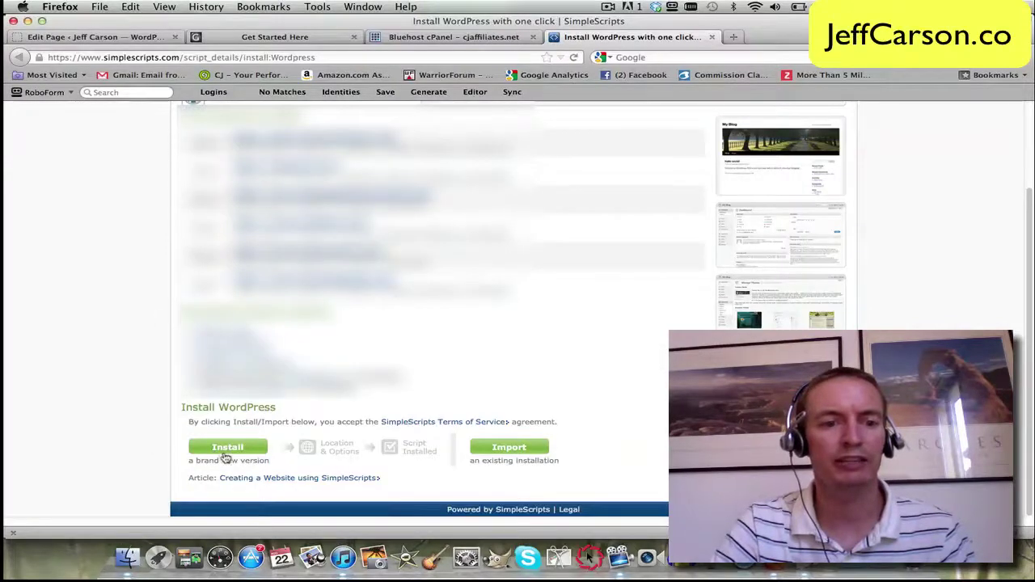
{"action": "left_click", "coordinate": [233, 449]}
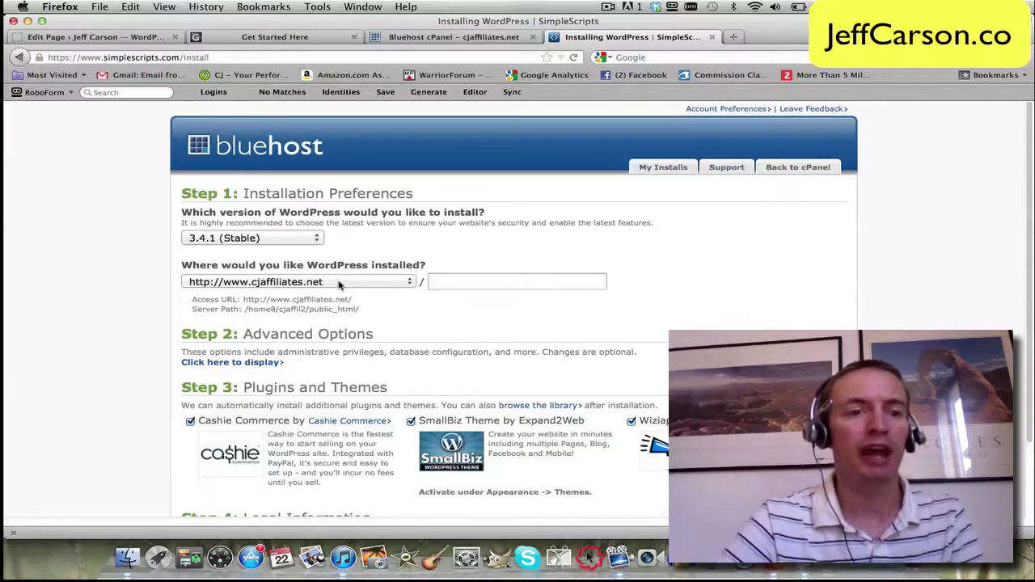
Step: Under advanced options, name the site 'The Cool Site' and set an administrator password
{"action": "left_click", "coordinate": [253, 362]}
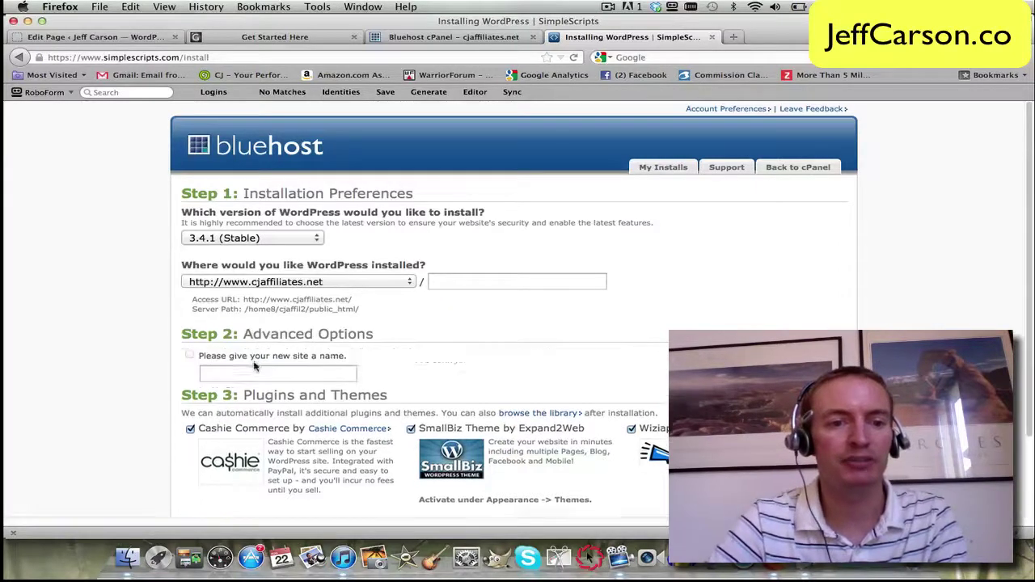
{"action": "left_click", "coordinate": [235, 371]}
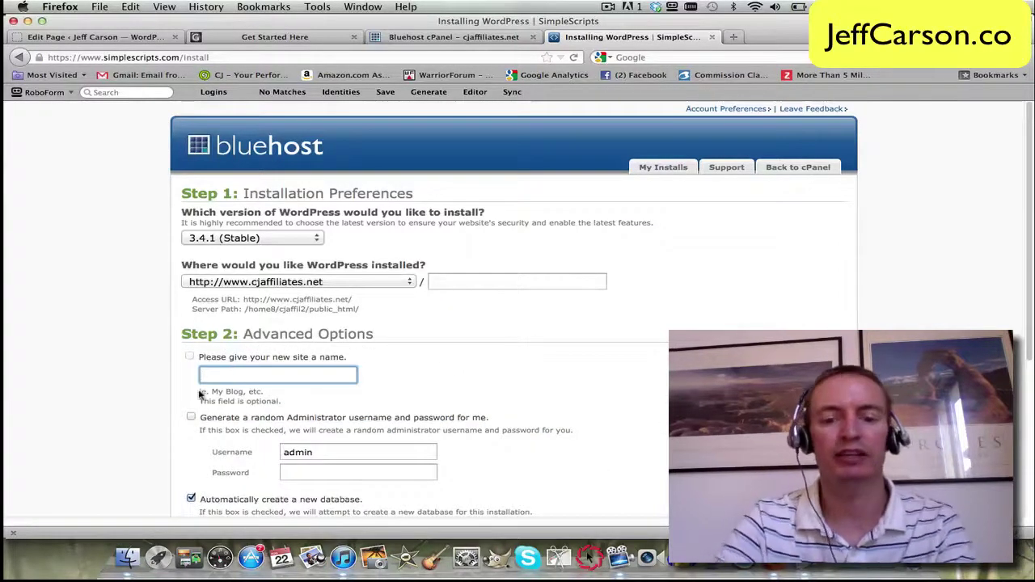
{"action": "type", "text": "The Cool Site"}
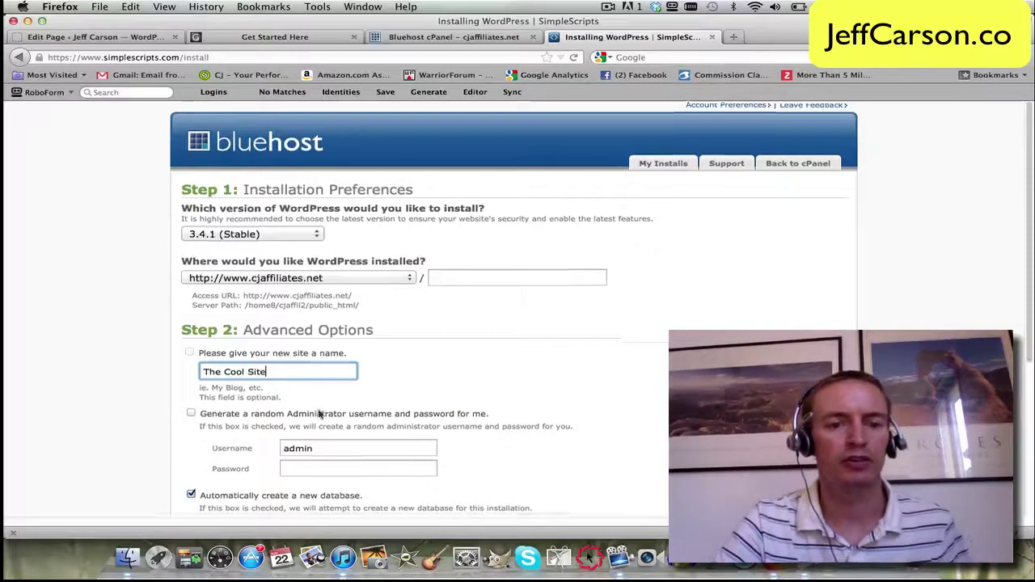
{"action": "scroll", "coordinate": [242, 404], "scroll_direction": "down", "scroll_amount": 2}
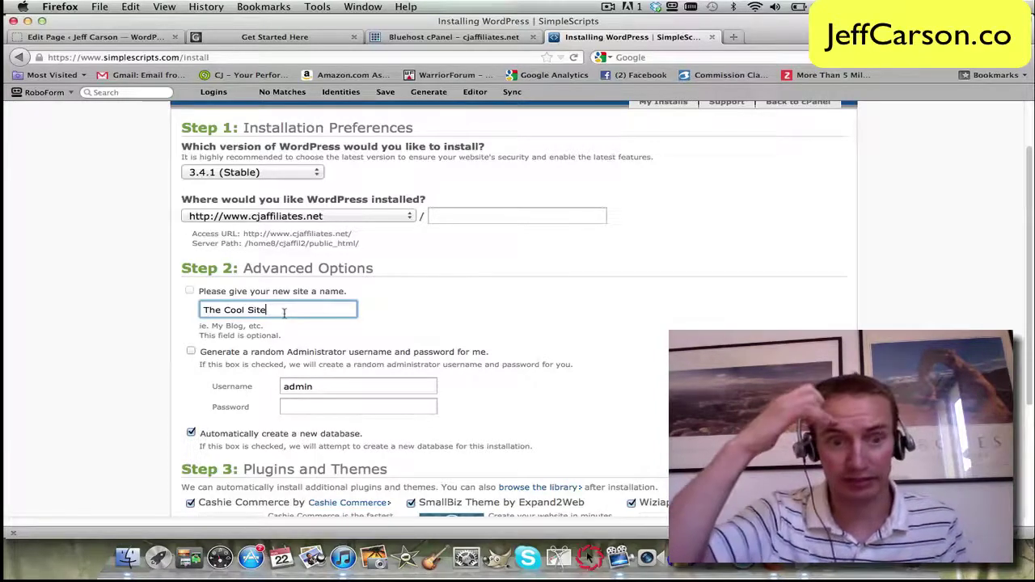
{"action": "left_click", "coordinate": [302, 407]}
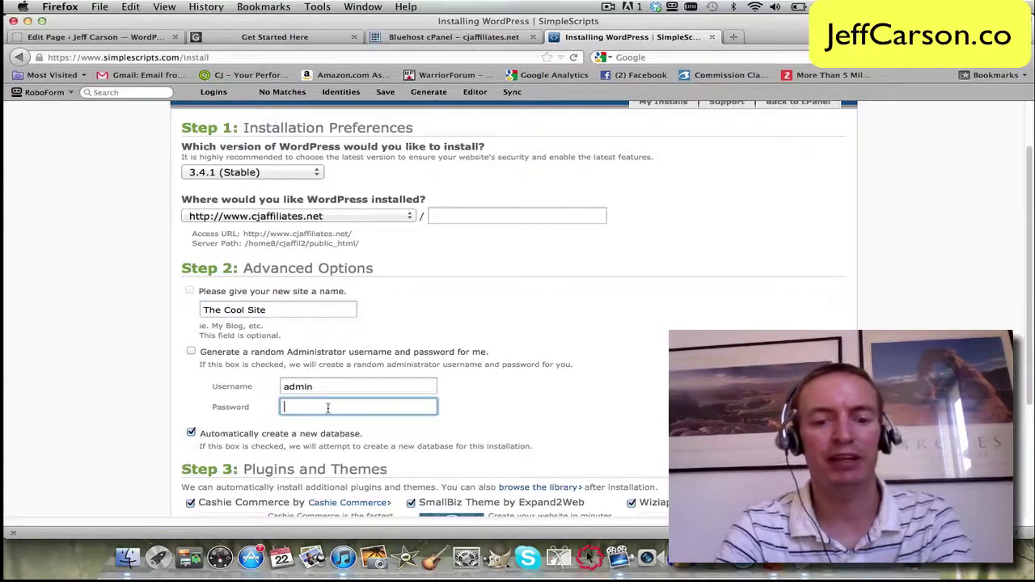
{"action": "type", "text": "password"}
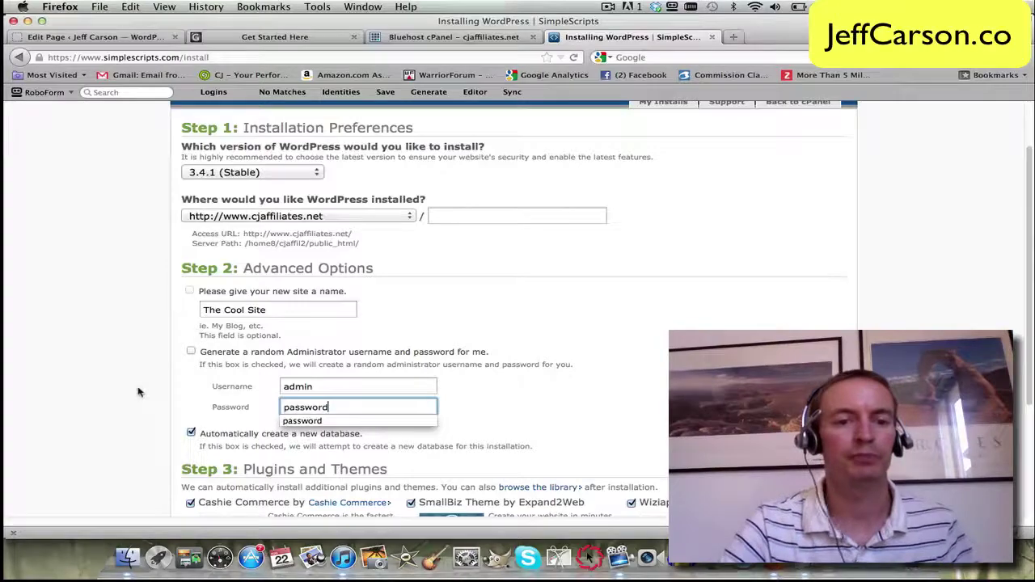
Step: Leave out Cashie Commerce and SmallBiz Theme, accept the GPLv2 licence, and install
{"action": "scroll", "coordinate": [138, 392], "scroll_direction": "down", "scroll_amount": 3}
{"action": "scroll", "coordinate": [211, 348], "scroll_direction": "down", "scroll_amount": 1}
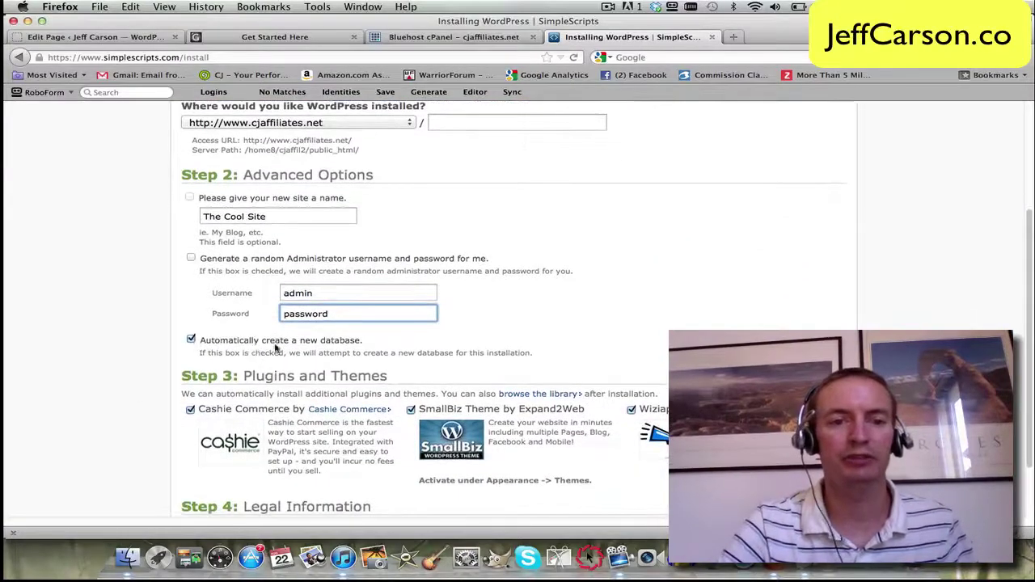
{"action": "scroll", "coordinate": [143, 341], "scroll_direction": "down", "scroll_amount": 2}
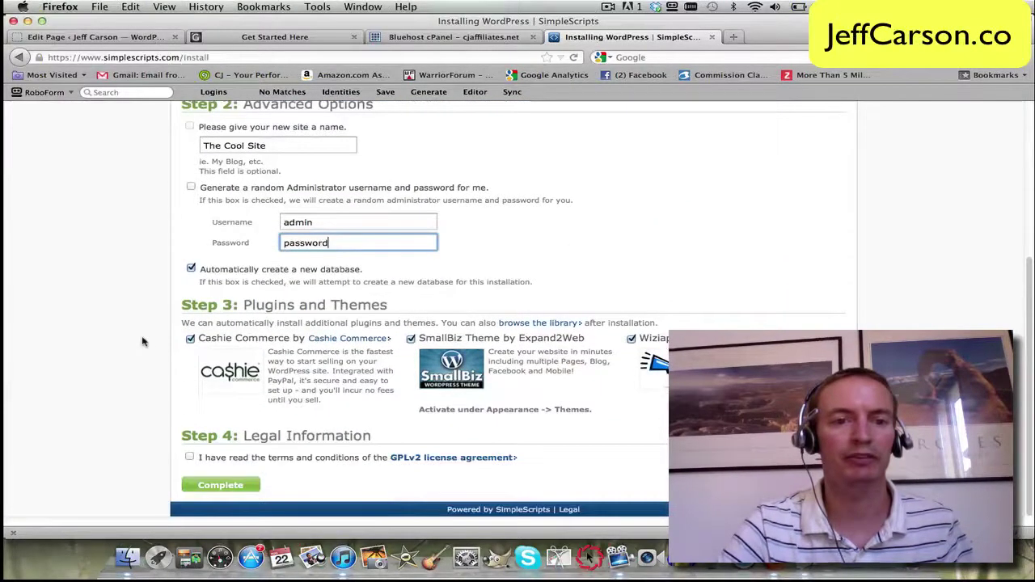
{"action": "left_click", "coordinate": [190, 340]}
{"action": "left_click", "coordinate": [411, 340]}
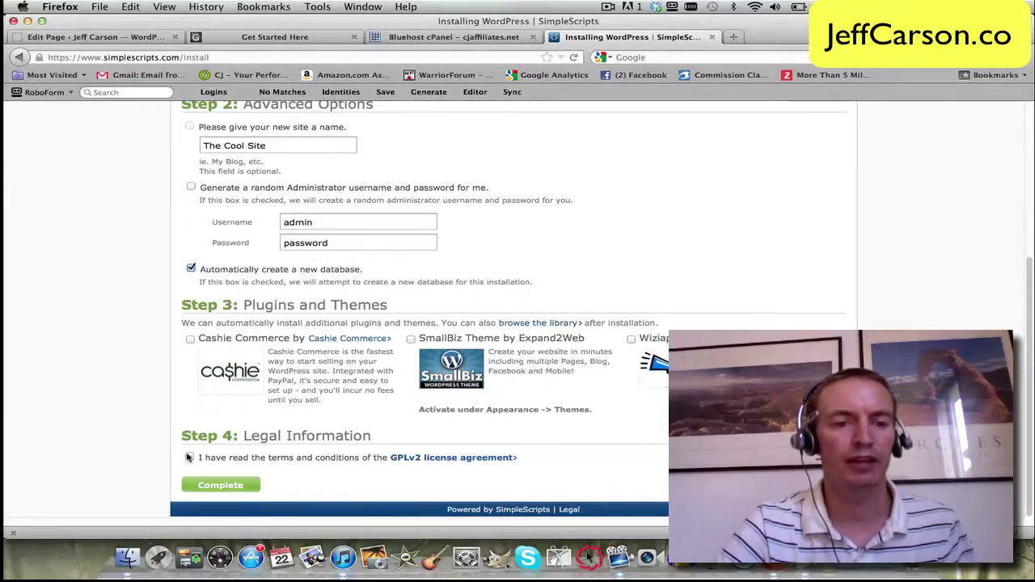
{"action": "left_click", "coordinate": [189, 457]}
{"action": "left_click", "coordinate": [226, 486]}
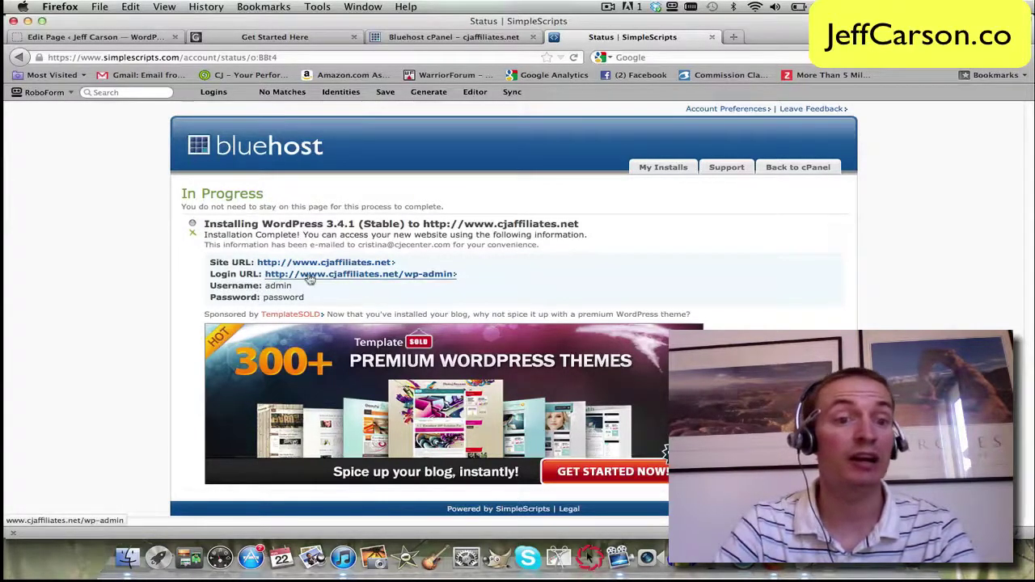
Step: Follow the Login URL to The Cool Site's wp-admin login page
{"action": "left_click", "coordinate": [322, 275]}
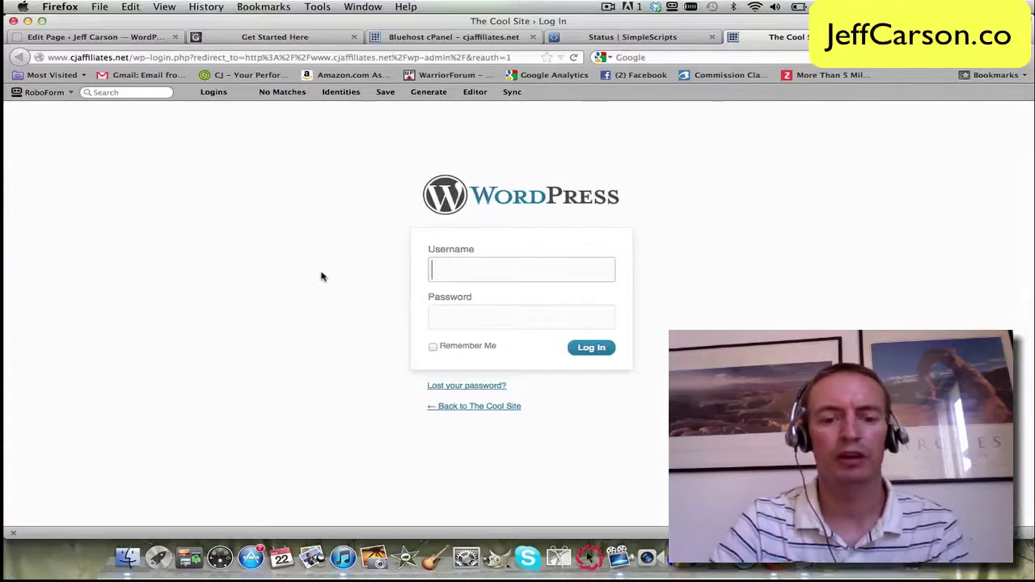
Step: Sign in to wp-admin with the administrator username and password
{"action": "type", "text": "admin"}
{"action": "key", "text": "Tab"}
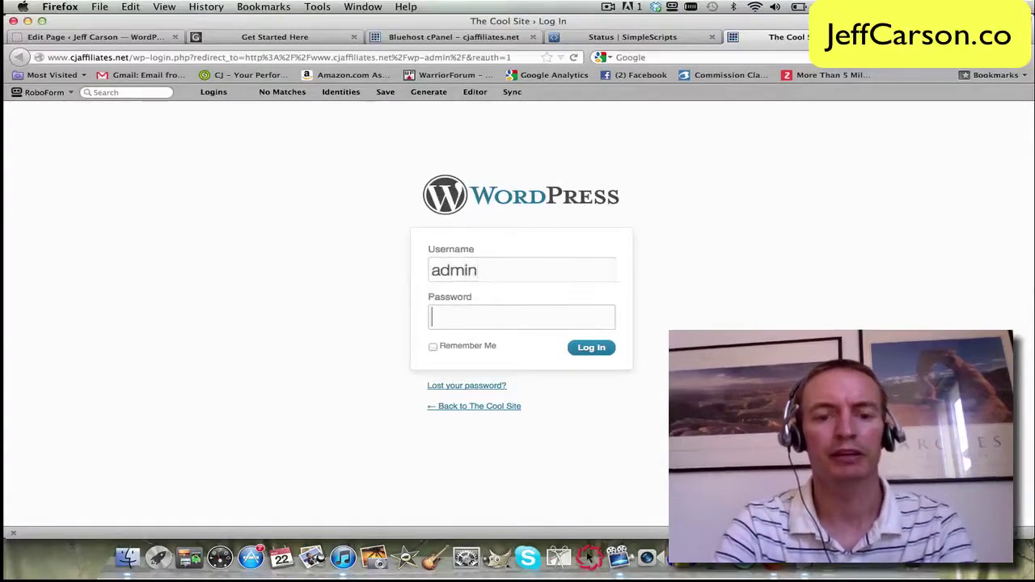
{"action": "type", "text": "********"}
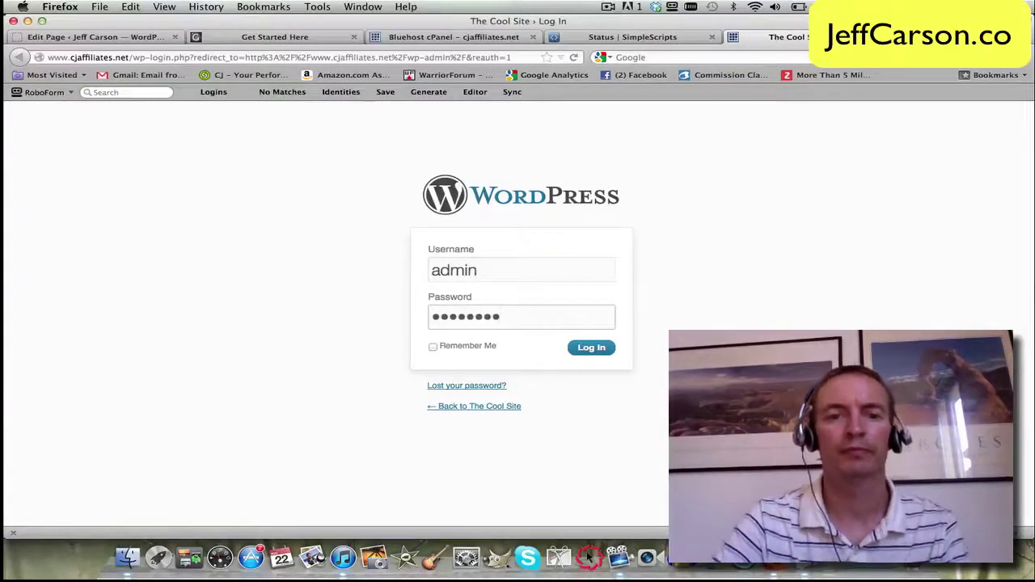
{"action": "left_click", "coordinate": [589, 348]}
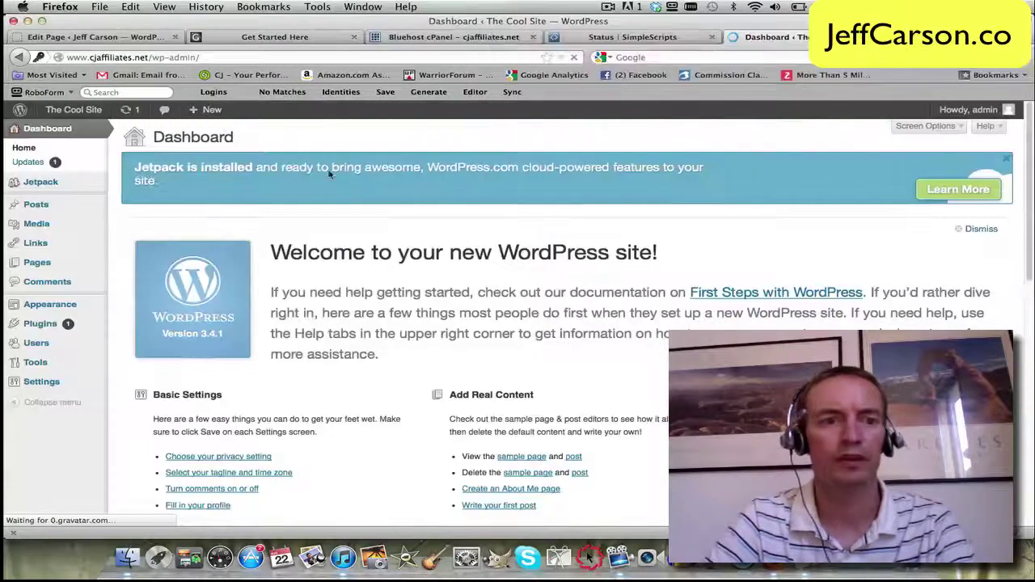
Step: Trash the sample Hello world! post from All Posts and start a new post
{"action": "mouse_move", "coordinate": [73, 211]}
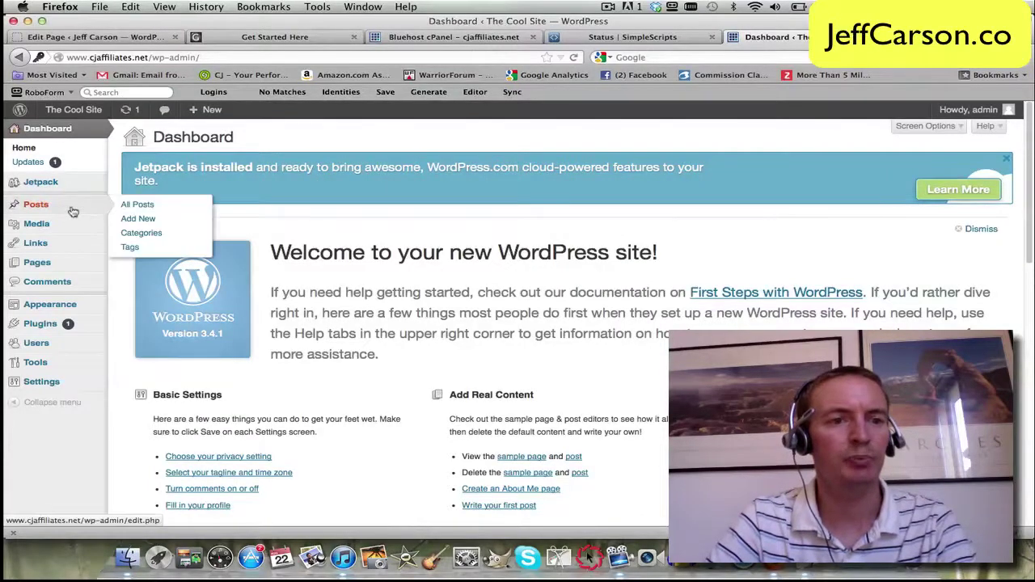
{"action": "left_click", "coordinate": [134, 207]}
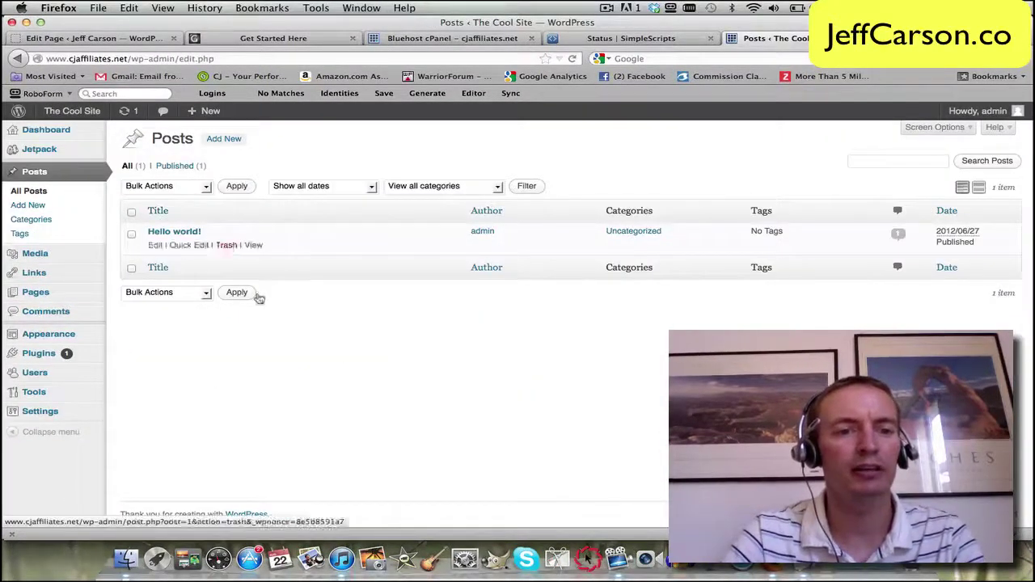
{"action": "mouse_move", "coordinate": [174, 238]}
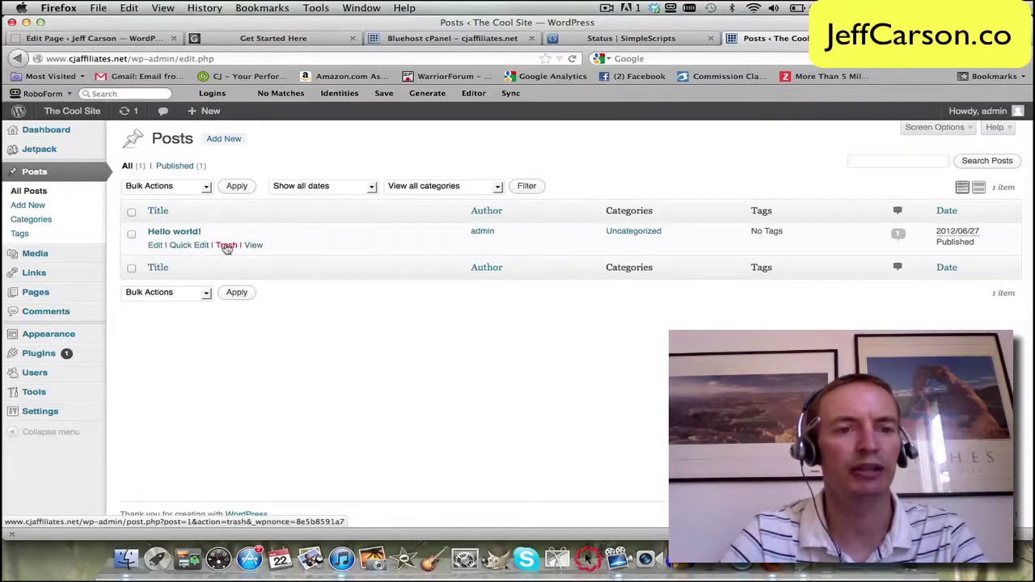
{"action": "left_click", "coordinate": [228, 247]}
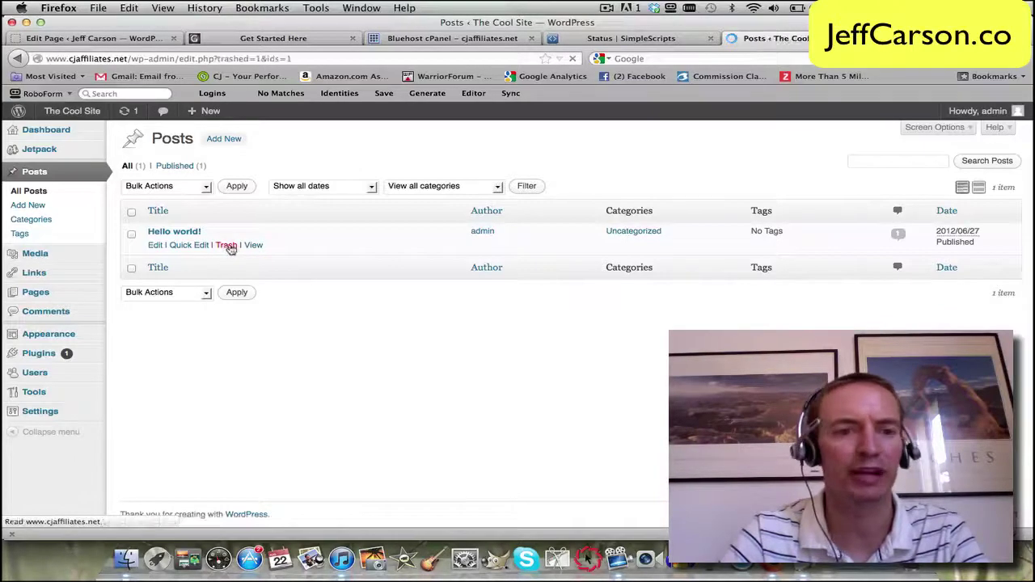
{"action": "left_click", "coordinate": [226, 141]}
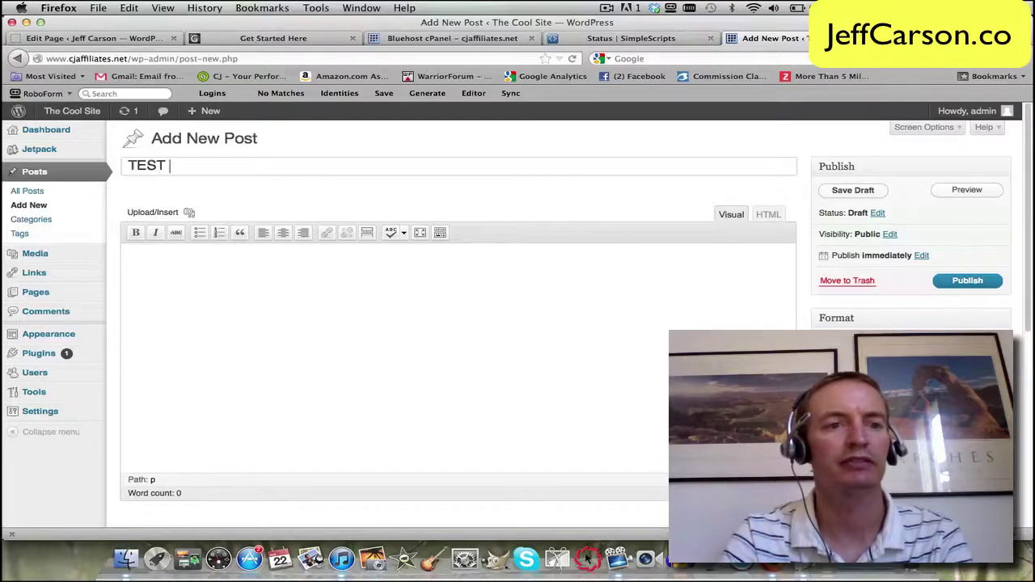
Step: Title the post 'TEST Post', write 'This is a test post.' as its body, and publish it
{"action": "type", "text": "Post"}
{"action": "key", "text": "Tab"}
{"action": "type", "text": "TH"}
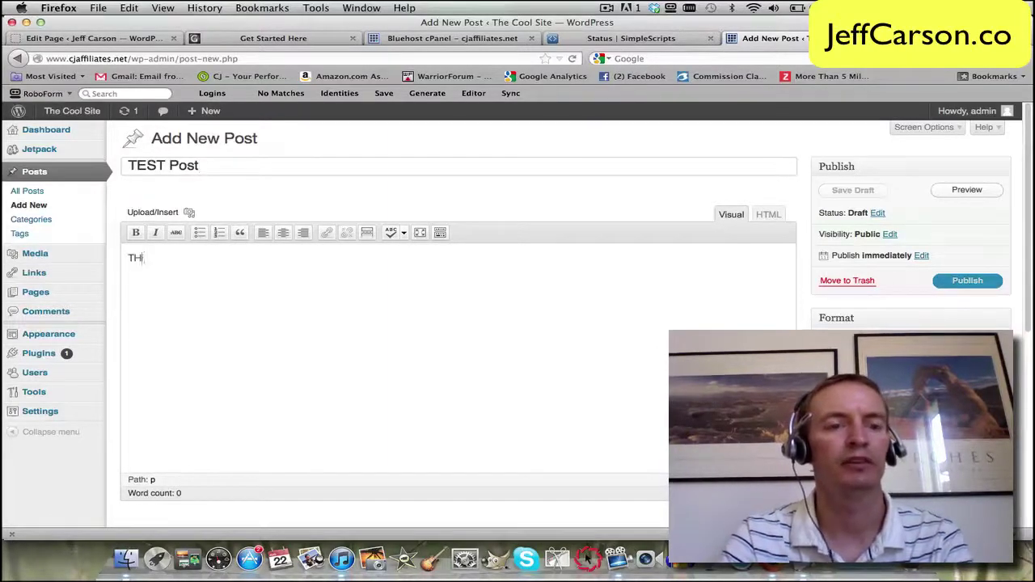
{"action": "key", "text": "BackSpace"}
{"action": "key", "text": "BackSpace"}
{"action": "key", "text": "BackSpace"}
{"action": "key", "text": "BackSpace"}
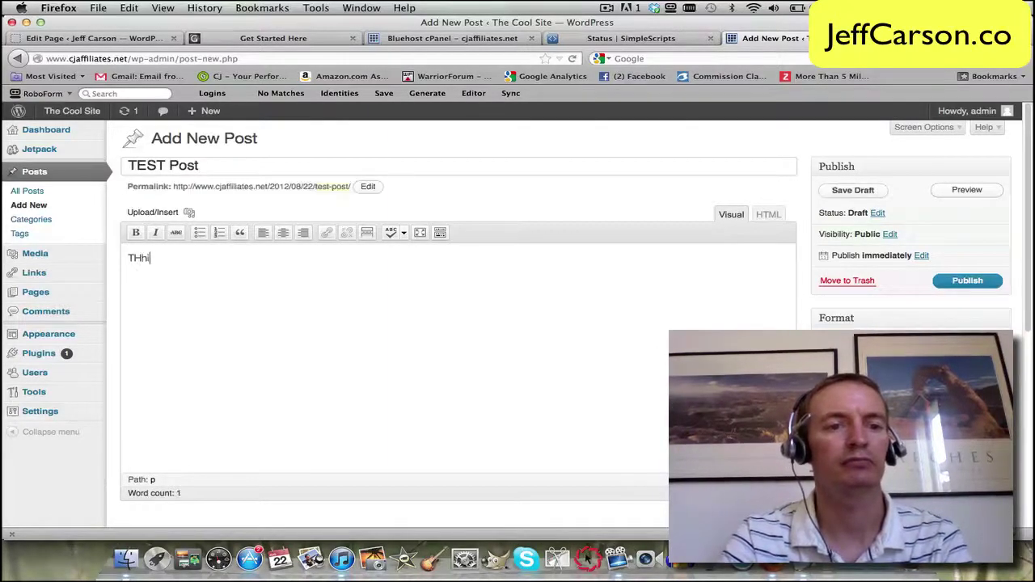
{"action": "key", "text": "BackSpace"}
{"action": "key", "text": "BackSpace"}
{"action": "type", "text": "his is "}
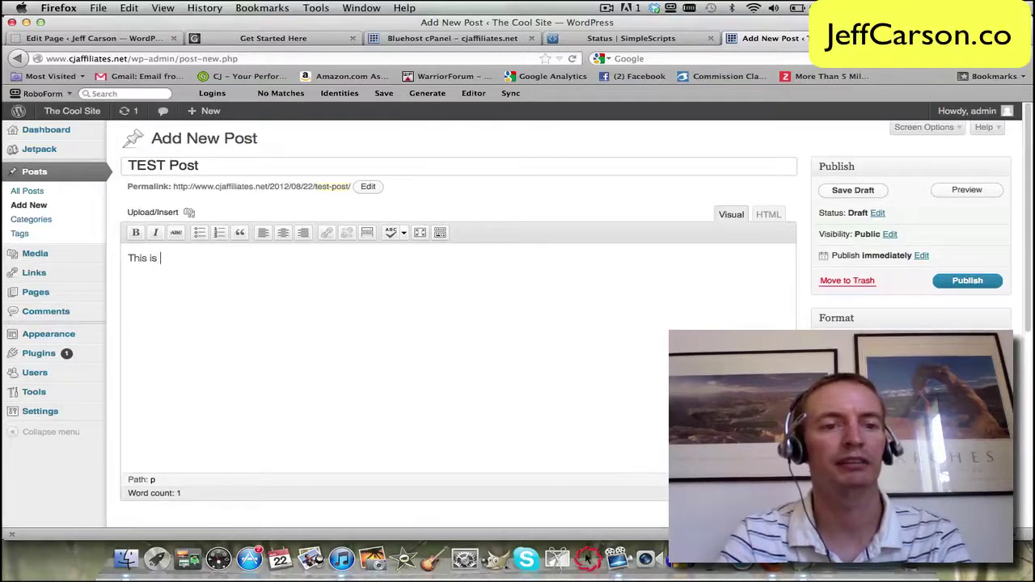
{"action": "type", "text": "a test his is a test post."}
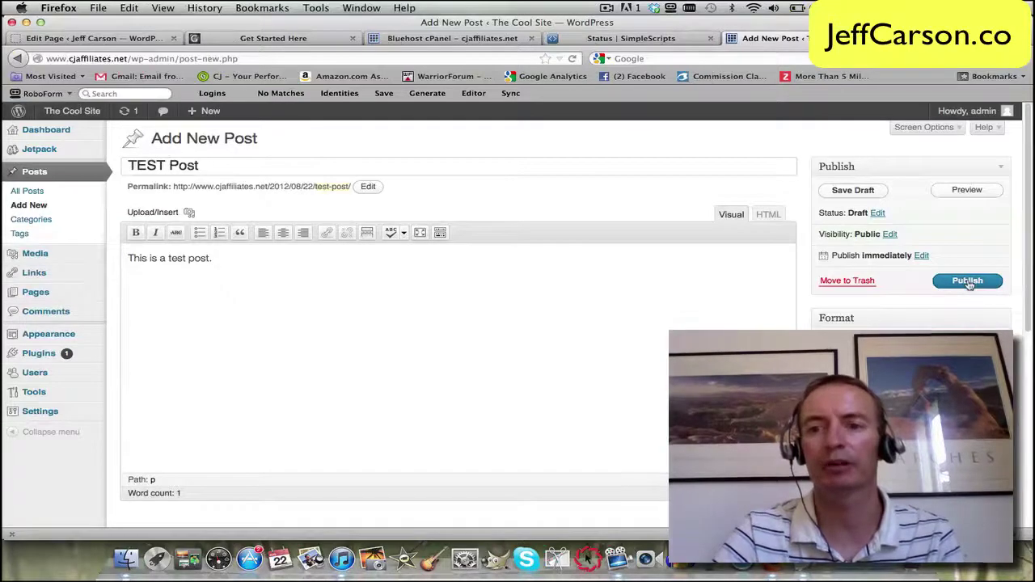
{"action": "left_click", "coordinate": [966, 281]}
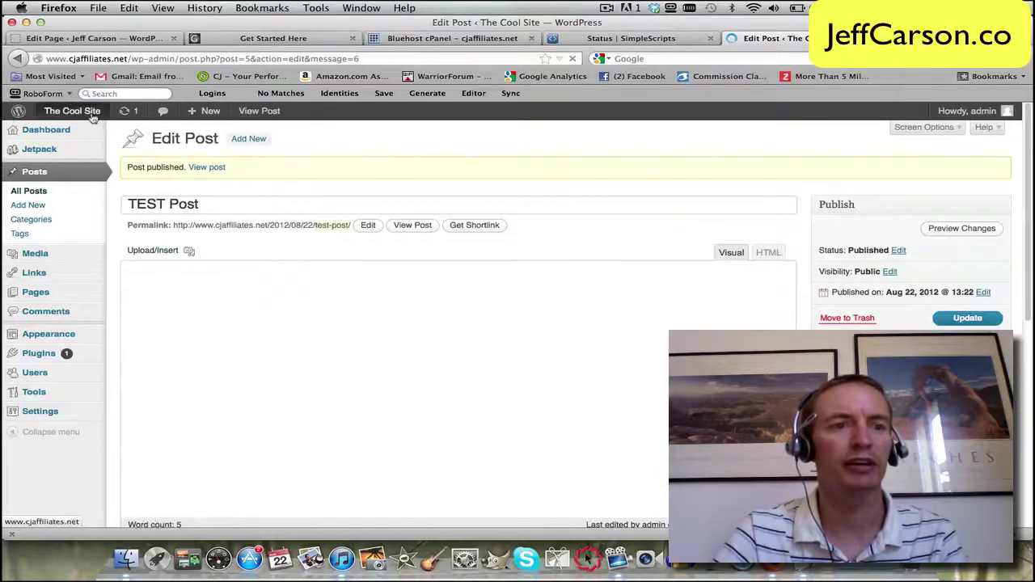
Step: Visit The Cool Site's public homepage and view the TEST Post reading "This is a test post."
{"action": "mouse_move", "coordinate": [85, 111]}
{"action": "left_click", "coordinate": [71, 133]}
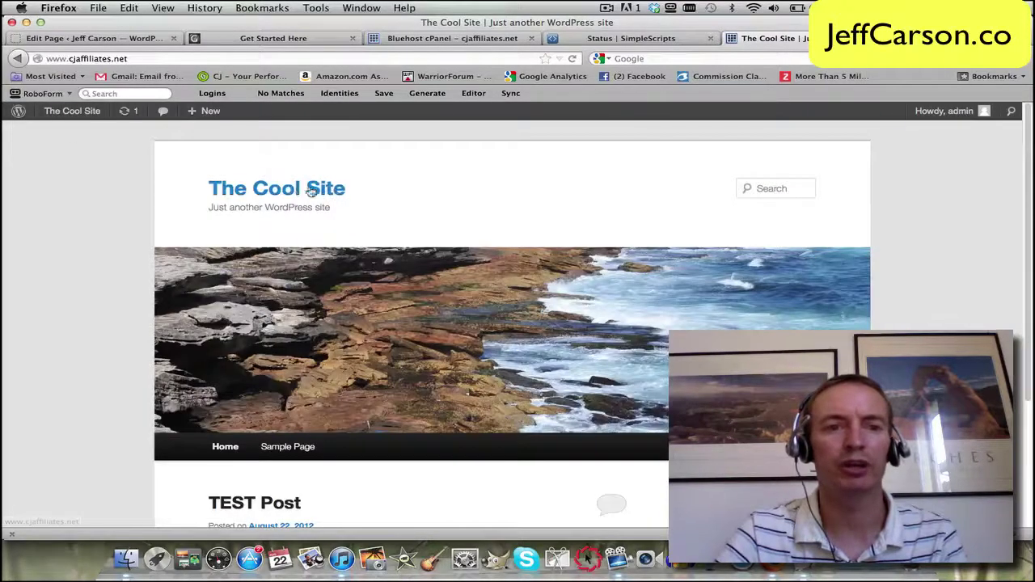
{"action": "scroll", "coordinate": [88, 182], "scroll_direction": "down", "scroll_amount": 3}
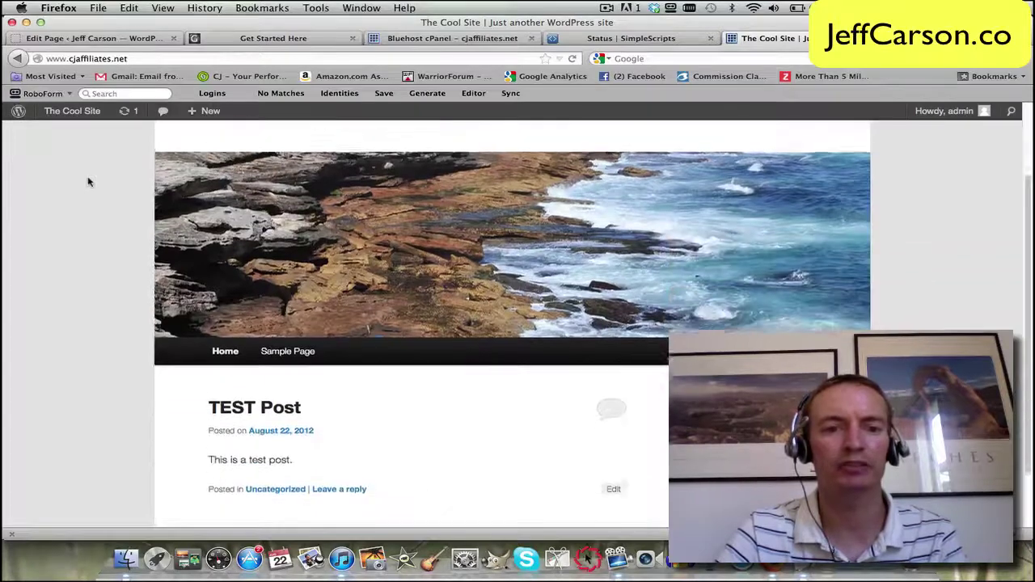
{"action": "scroll", "coordinate": [89, 182], "scroll_direction": "up", "scroll_amount": 3}
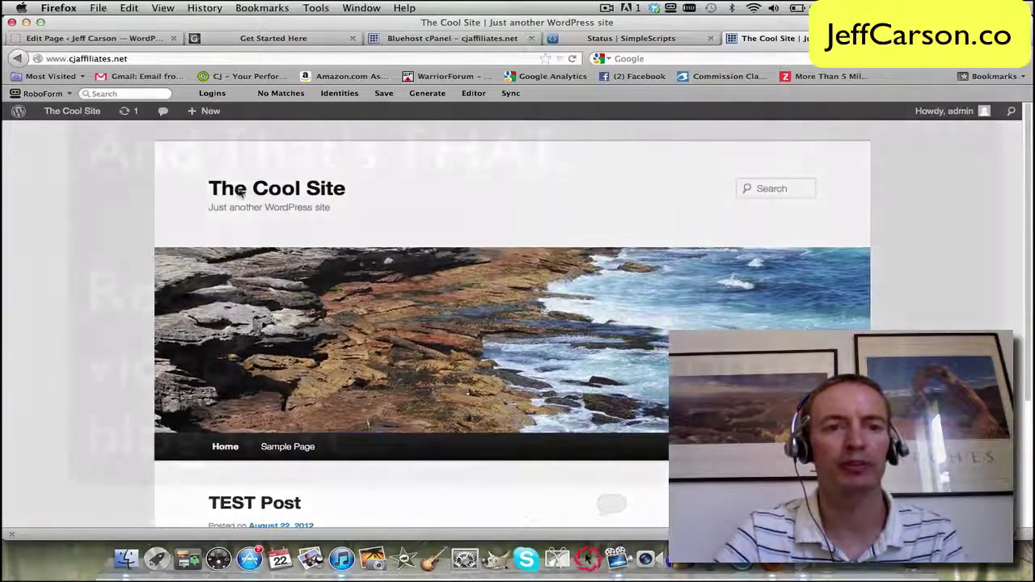
{"action": "scroll", "coordinate": [186, 200], "scroll_direction": "down", "scroll_amount": 3}
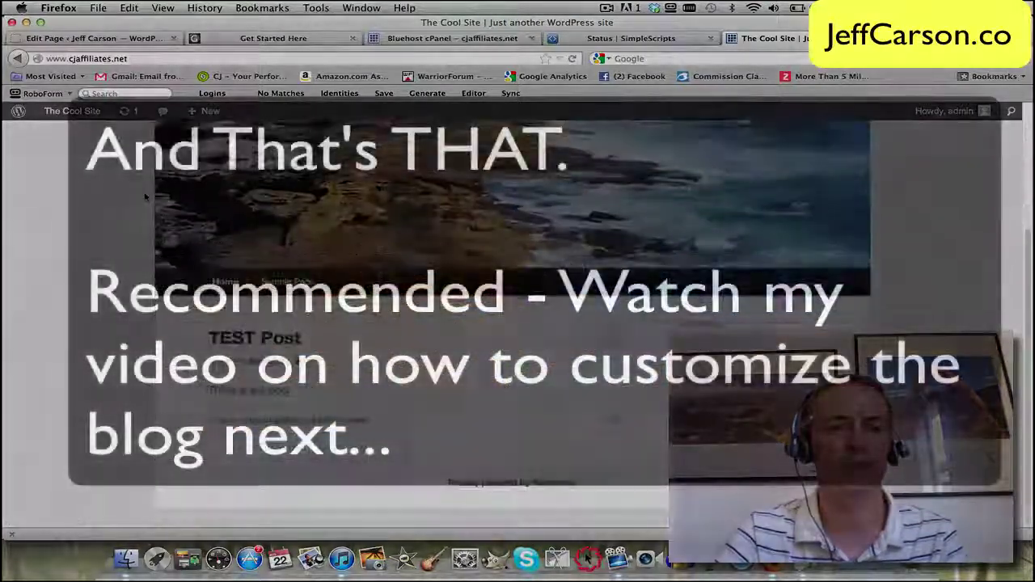
{"action": "scroll", "coordinate": [186, 200], "scroll_direction": "up", "scroll_amount": 1}
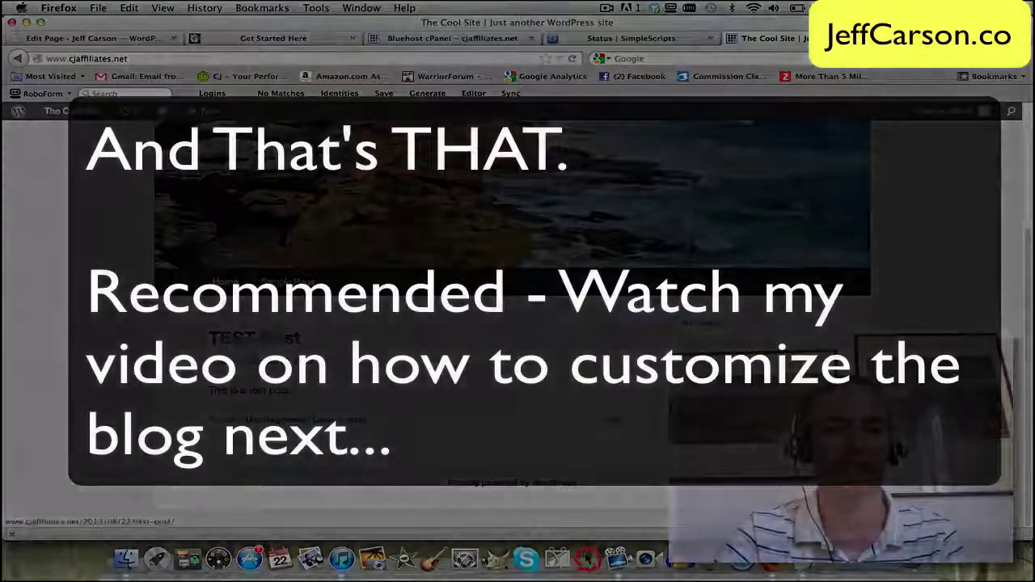